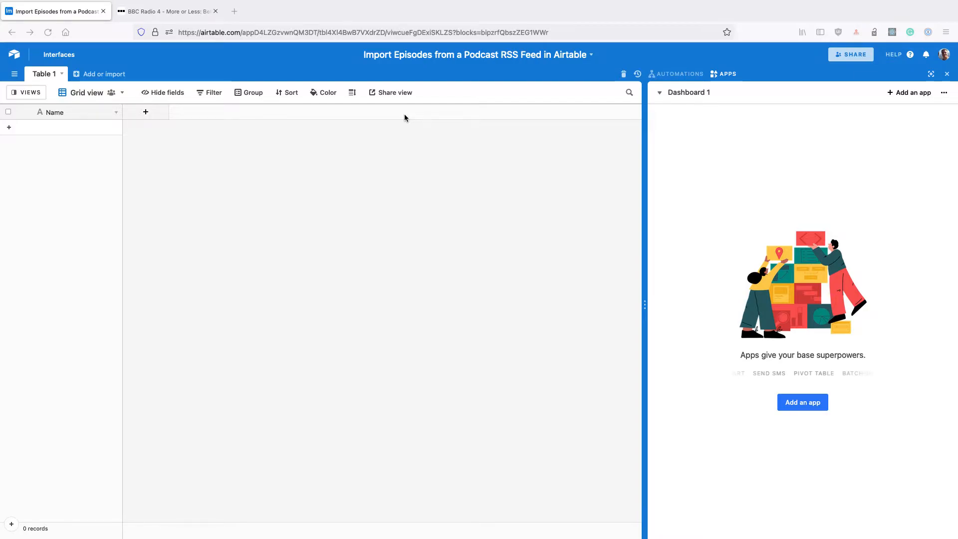
Find the Data Fetcher app in the marketplace and add it to the base
click(789, 407)
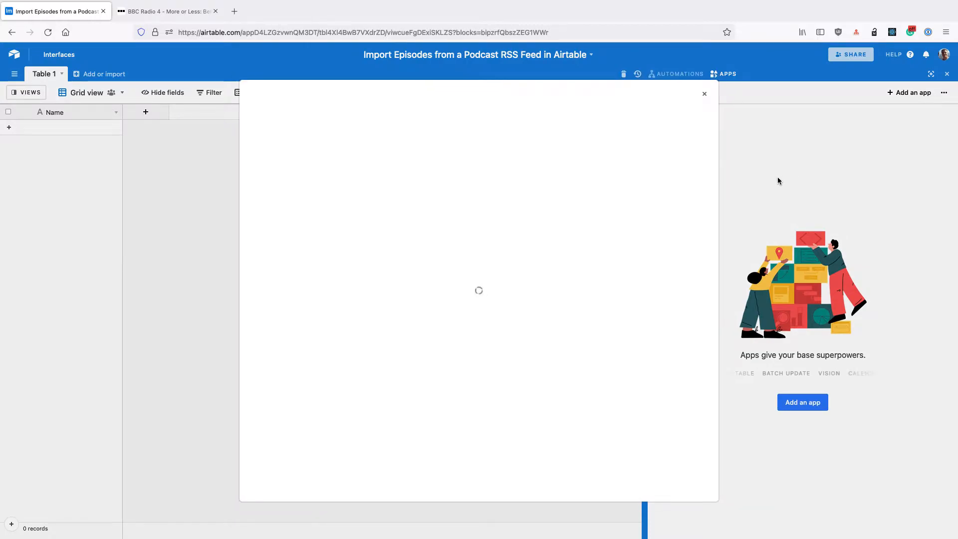
text(data f)
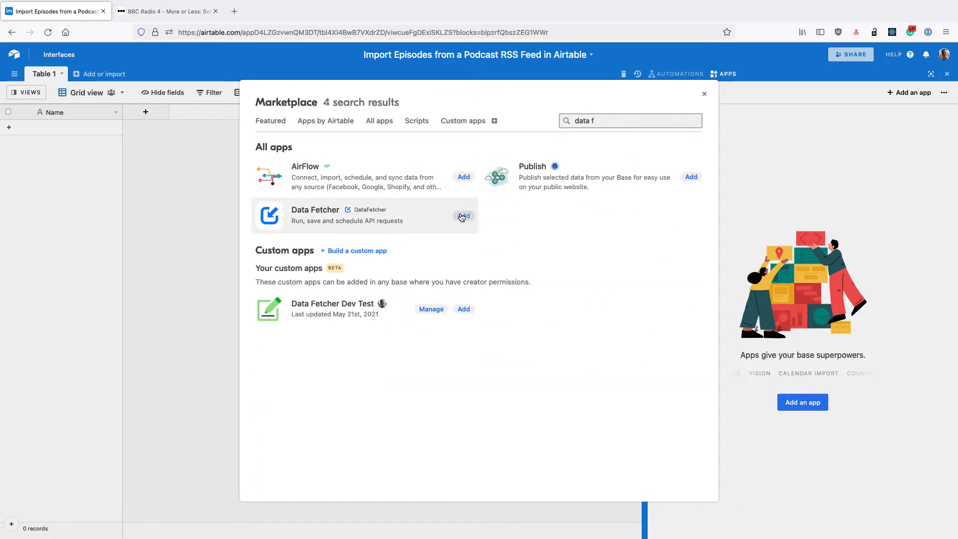
click(462, 216)
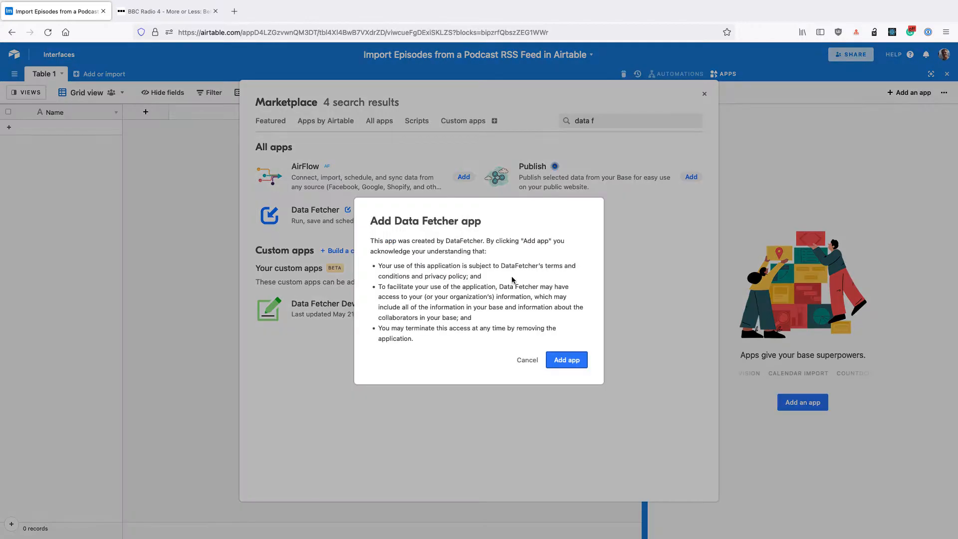
click(566, 361)
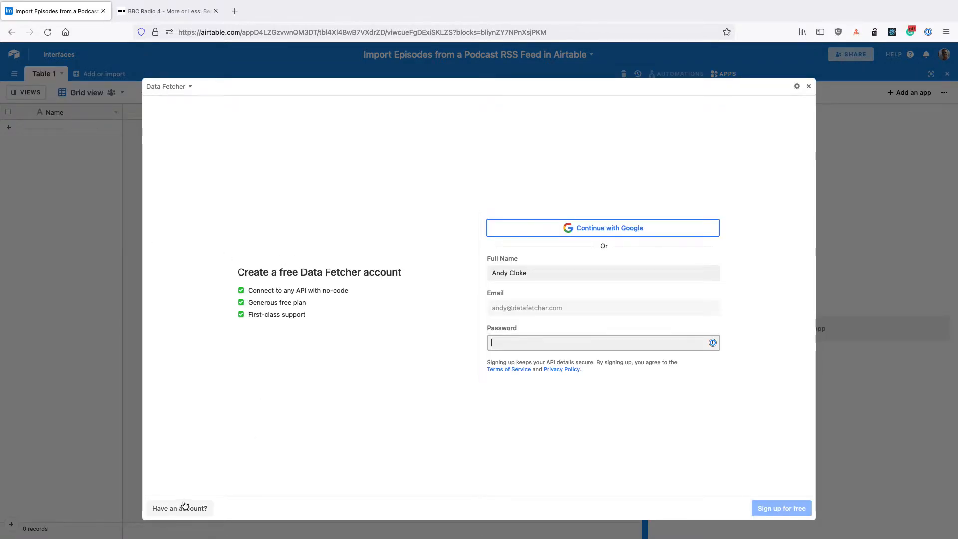
Log in to the existing Data Fetcher account by entering the account password
click(183, 506)
key(super+v)
key(Return)
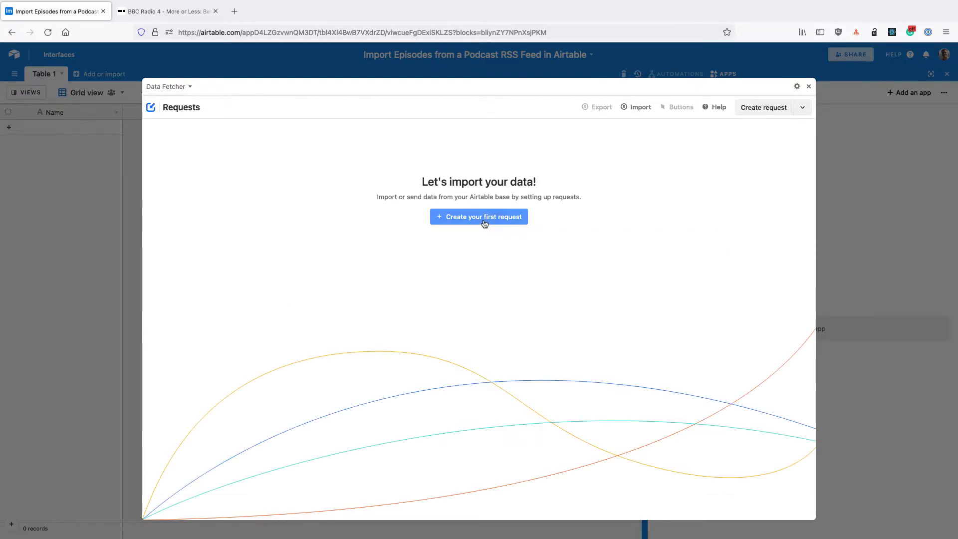
Create a first request with the Custom application and name it Fetch Episodes
click(482, 218)
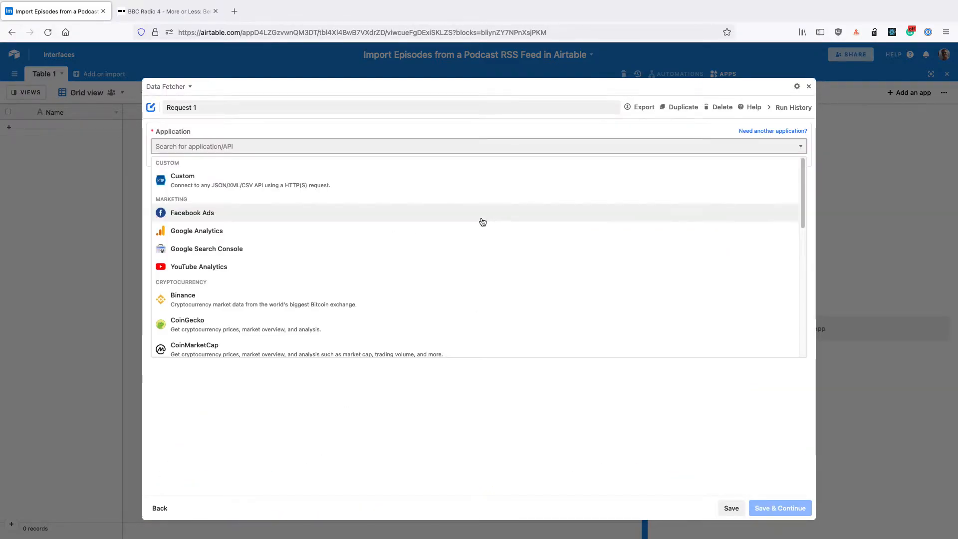
click(181, 180)
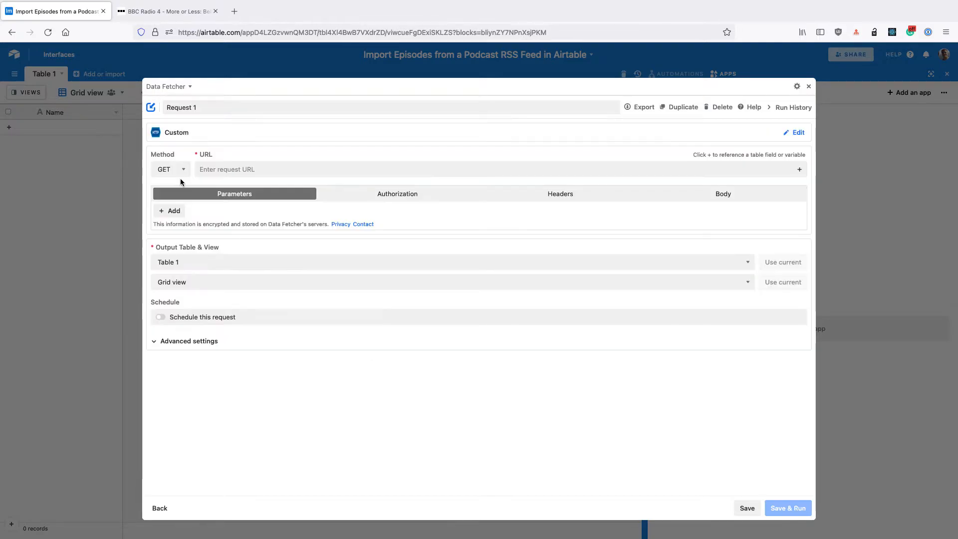
click(176, 103)
text(Fetch Episodes)
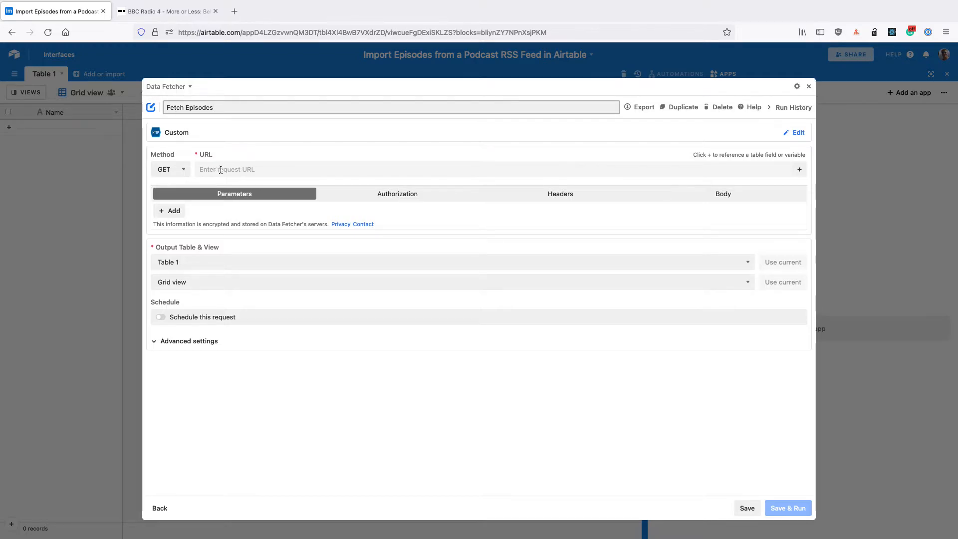
Copy the RSS link from the BBC More or Less podcast page and enter it as the request URL
click(170, 18)
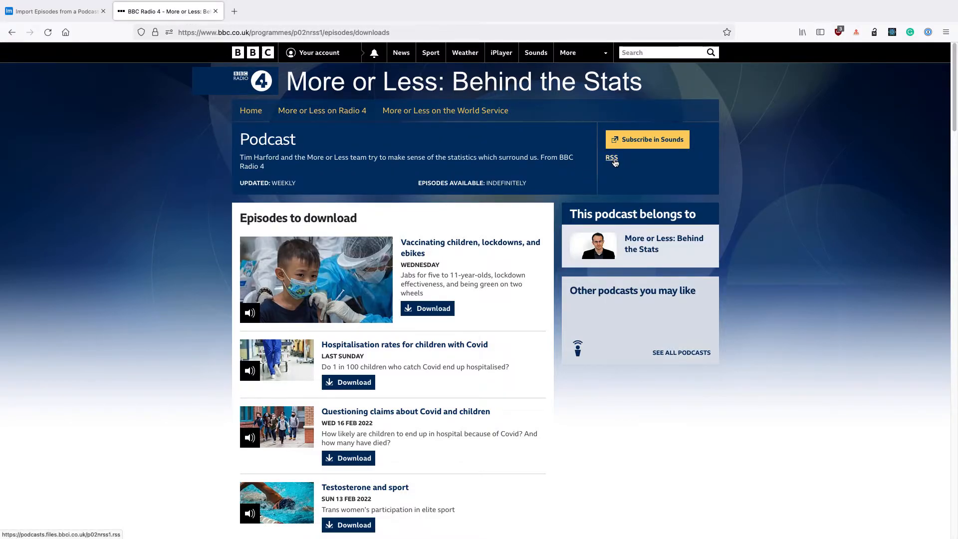
right_click(614, 162)
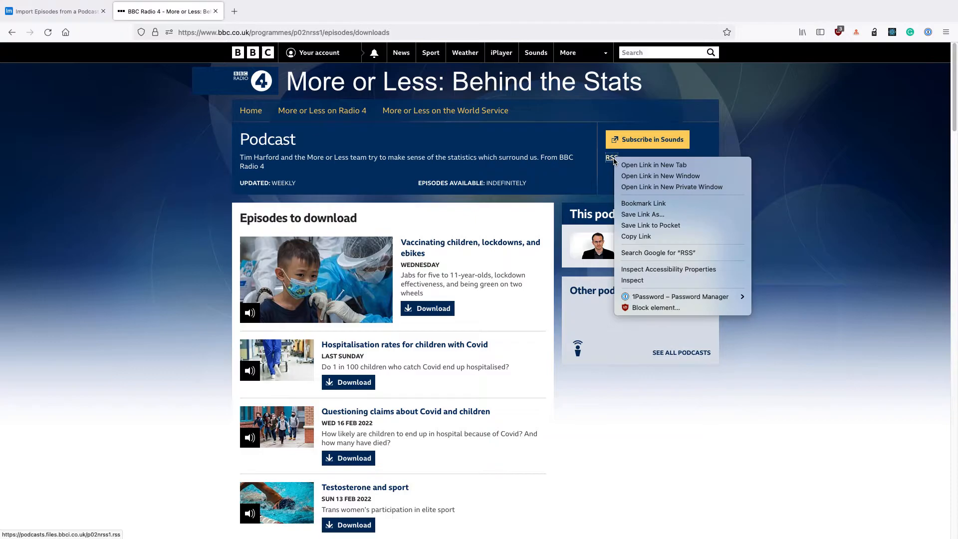
click(634, 229)
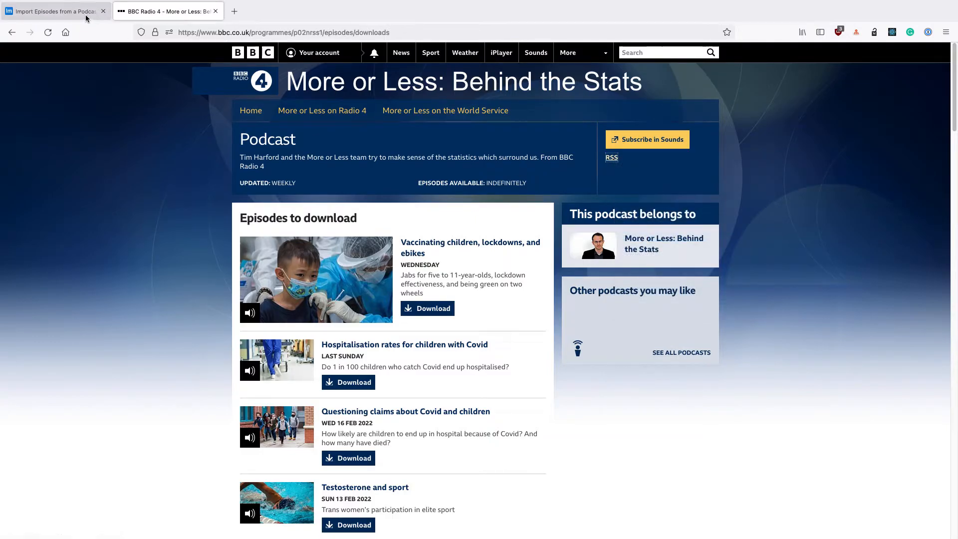
click(86, 15)
click(257, 173)
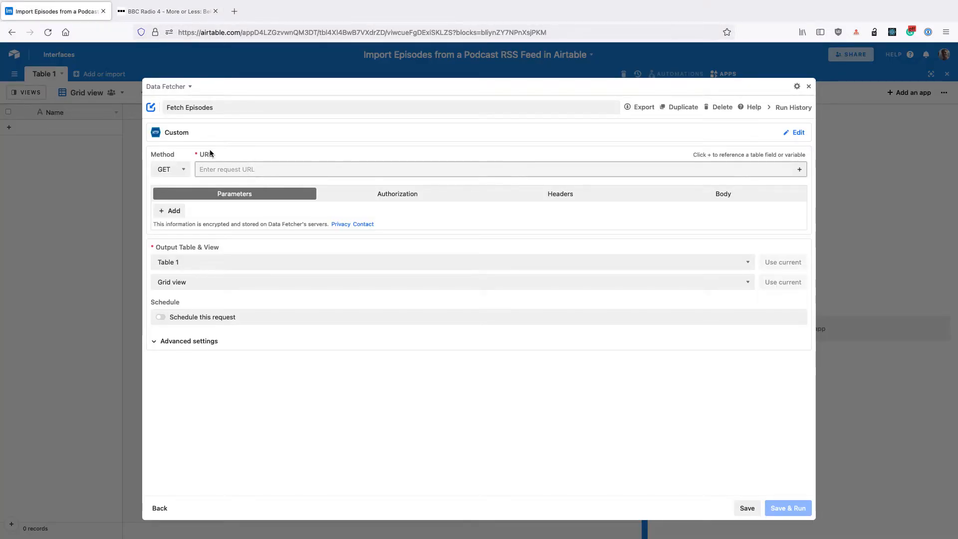
key(super+v)
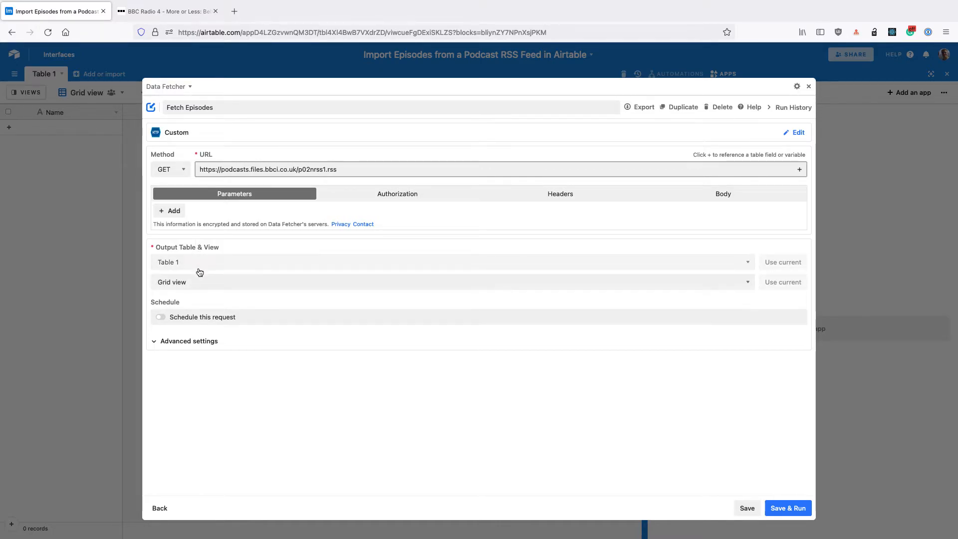
Save and run the request, accepting the output table update, and exclude all response fields from the import
click(797, 508)
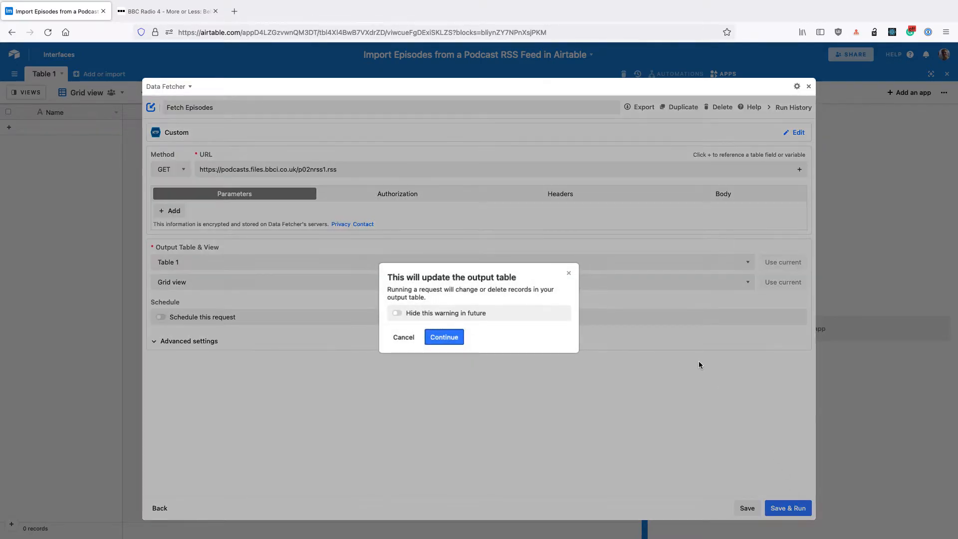
click(458, 341)
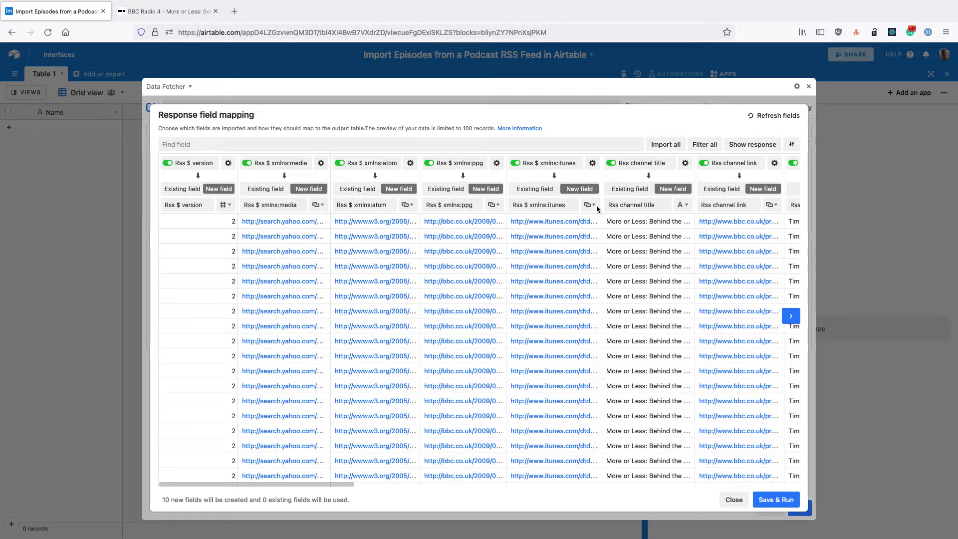
click(700, 146)
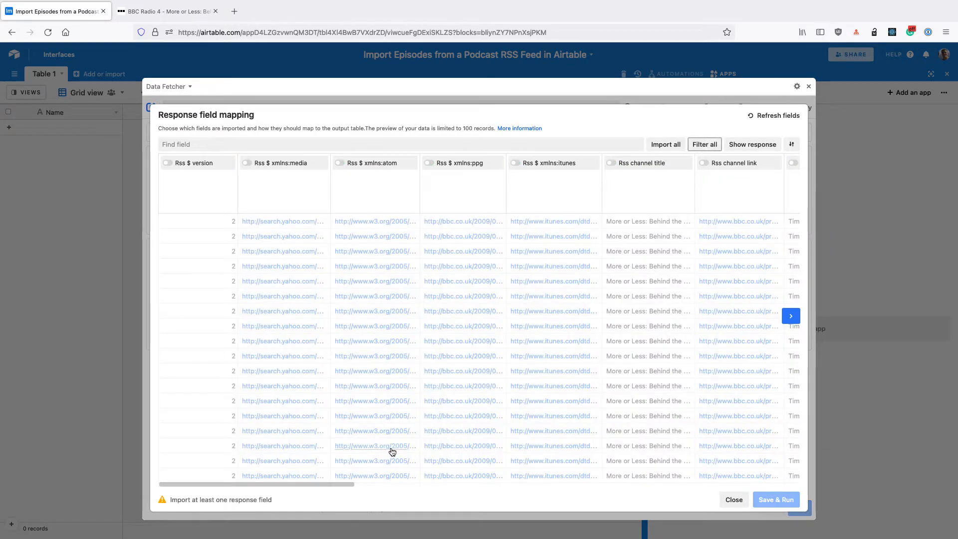
Filter the response fields by "item" and map Rss channel item title to the existing Name field
click(215, 146)
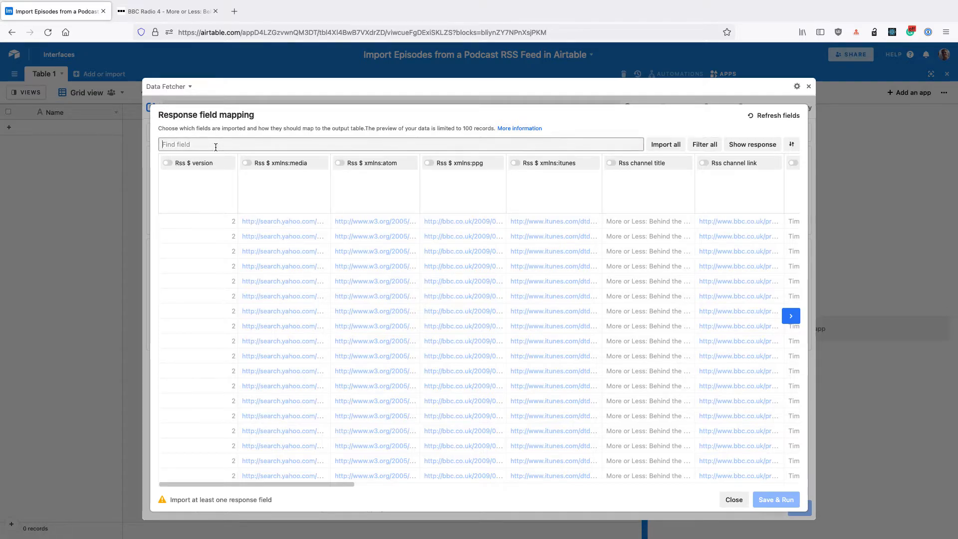
text(item)
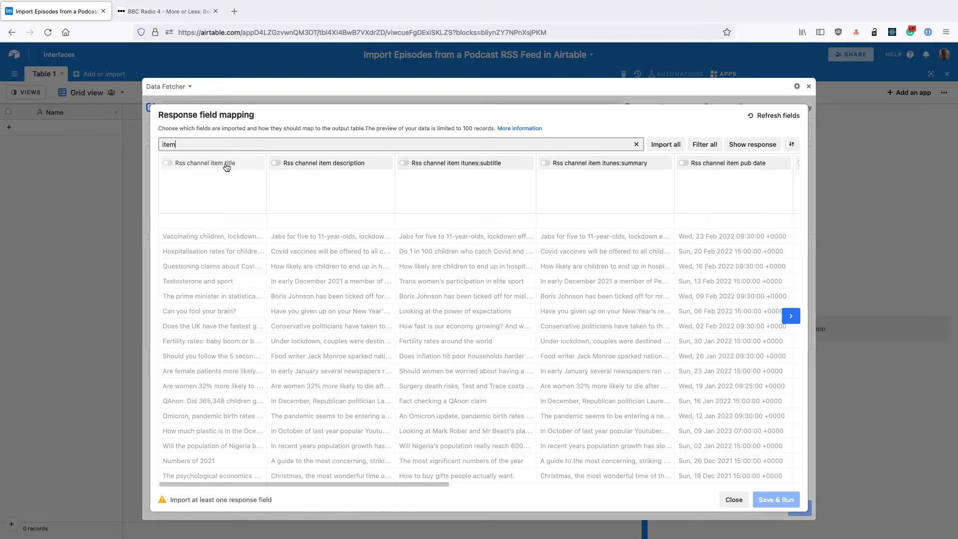
click(226, 167)
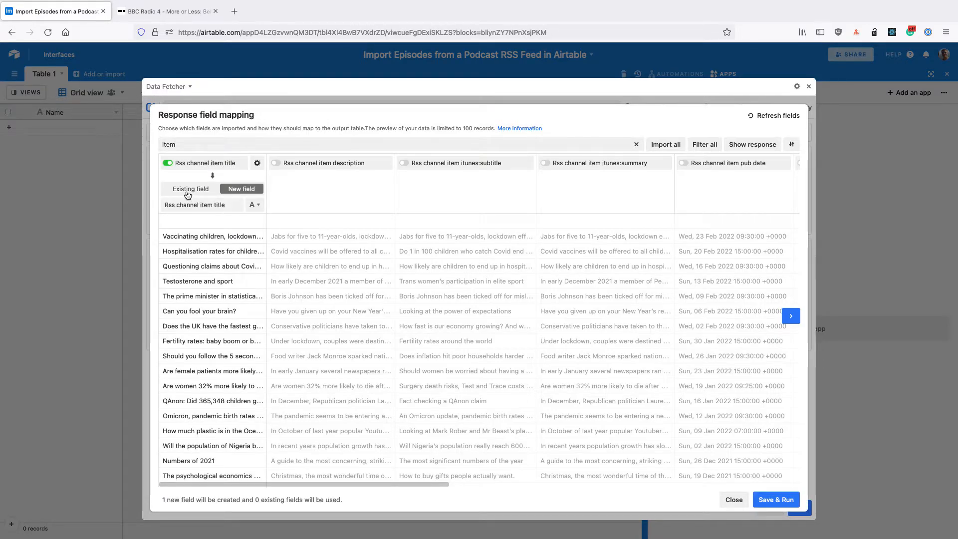
click(187, 194)
click(192, 206)
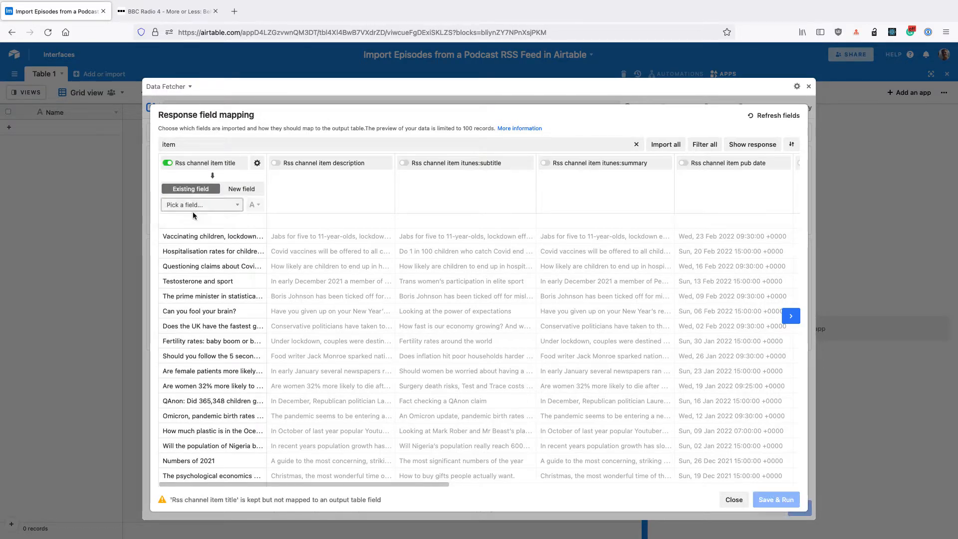
click(194, 215)
Include Rss channel item description in the import as a new field named Description
click(322, 166)
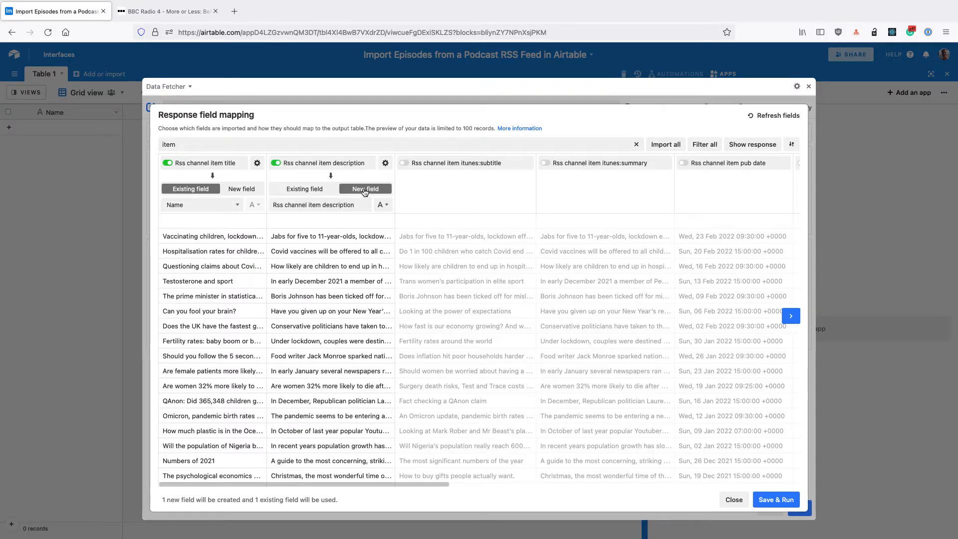
drag(327, 205, 244, 203)
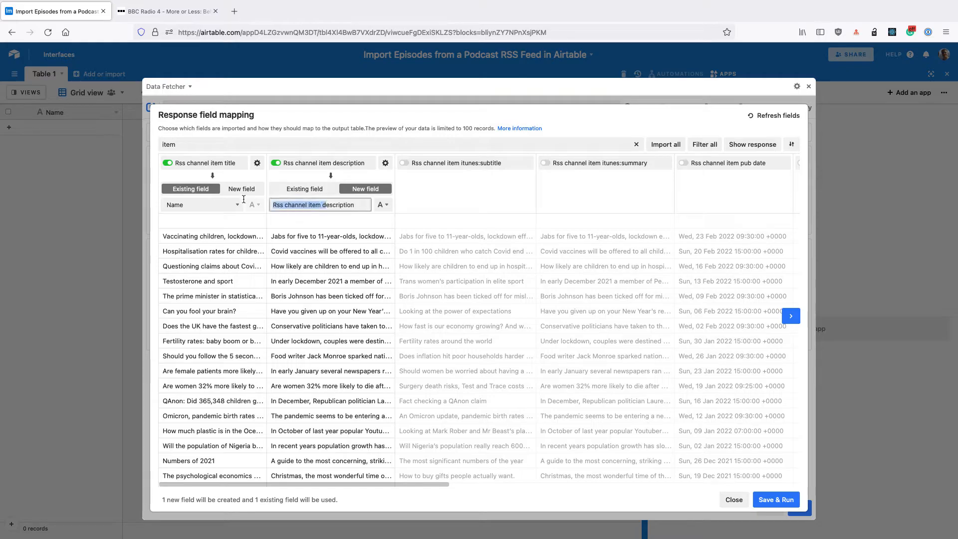
key(BackSpace)
text(D)
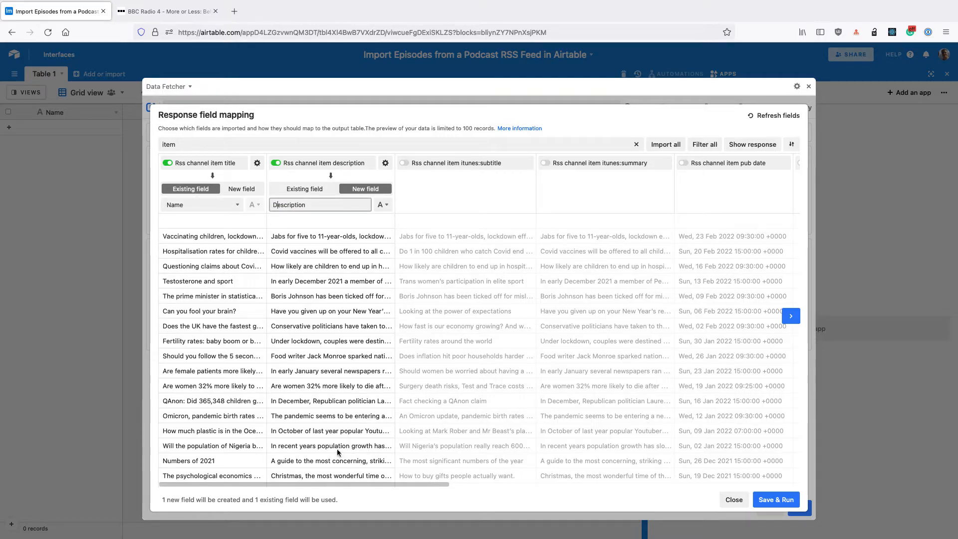
Include Rss channel item pub date as a new field of type Date Time
drag(348, 482, 415, 477)
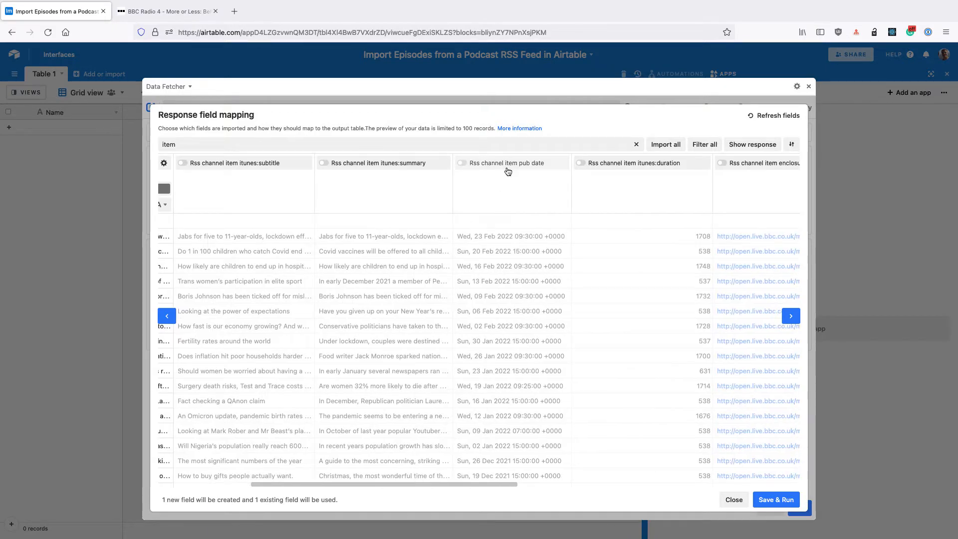
click(497, 164)
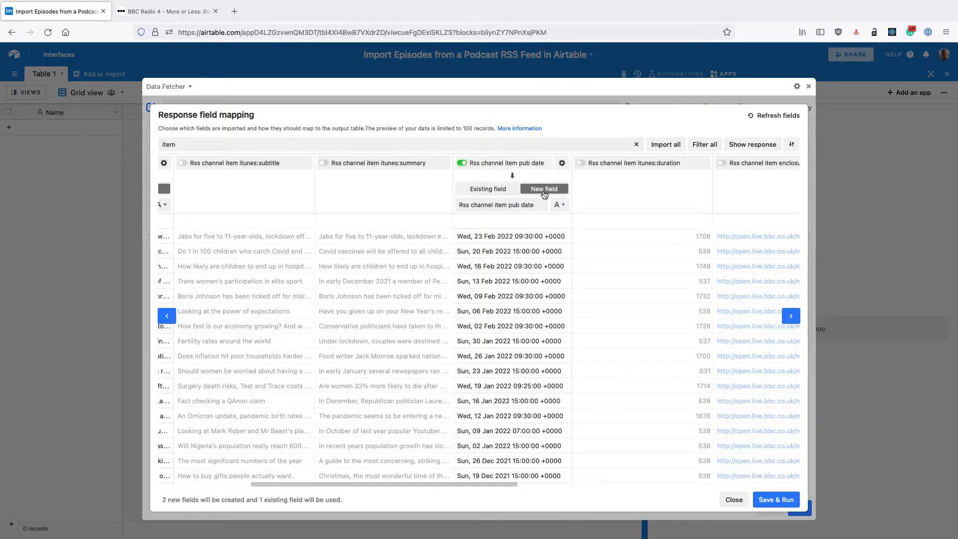
click(563, 205)
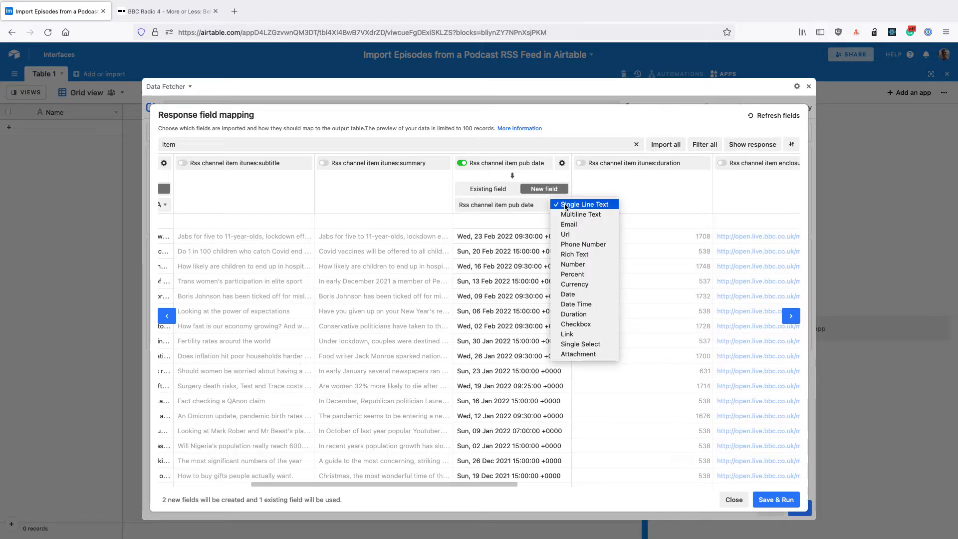
click(578, 306)
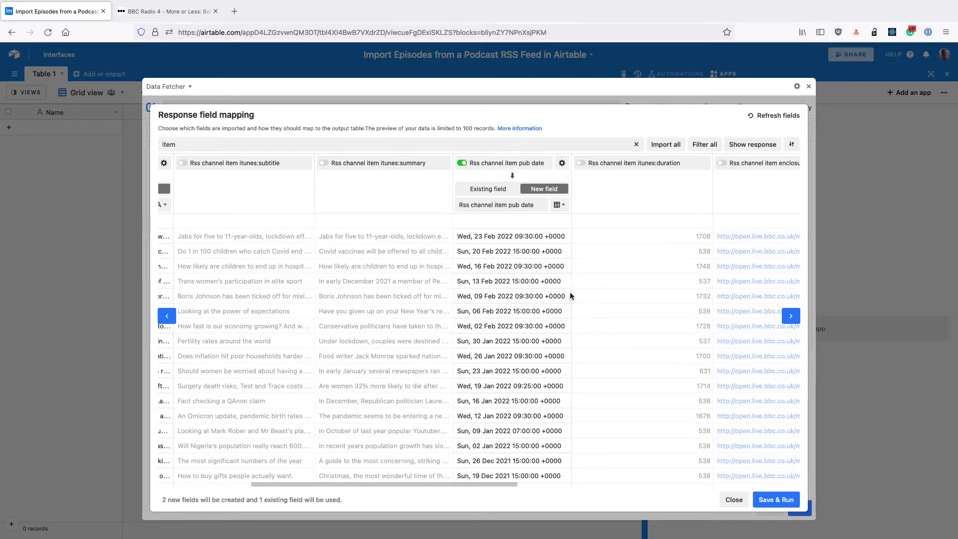
Include Rss channel item itunes:duration and Rss channel item guid in the import as new fields
scroll(484, 486, right, 5)
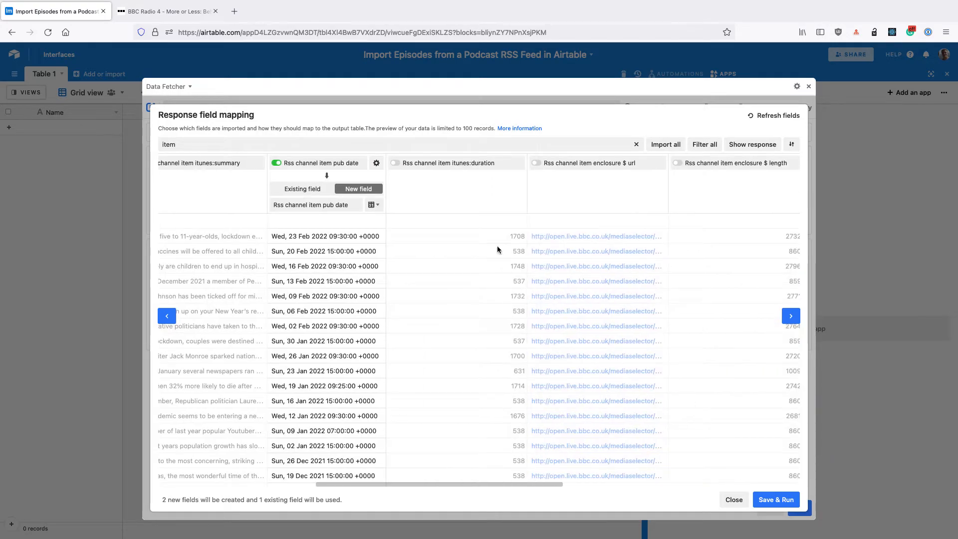
click(477, 163)
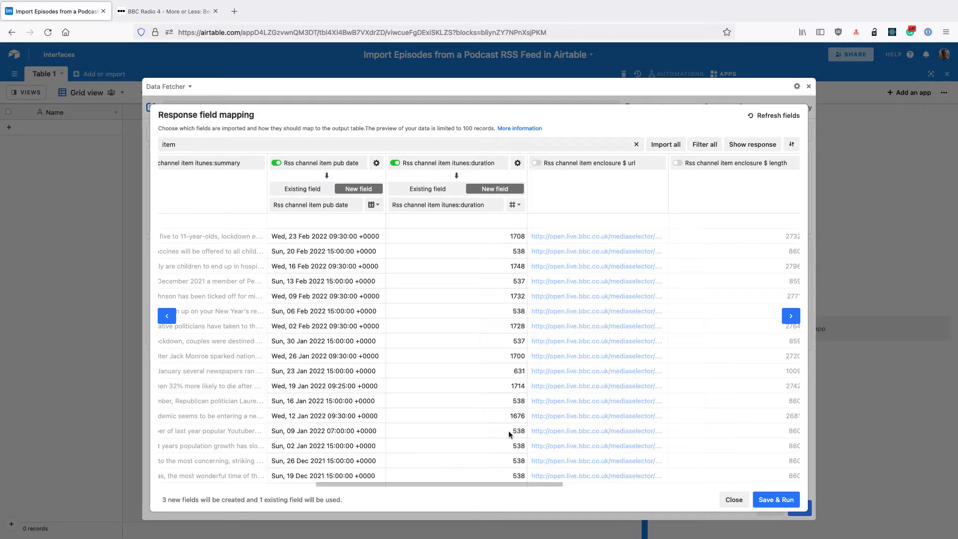
scroll(501, 483, right, 10)
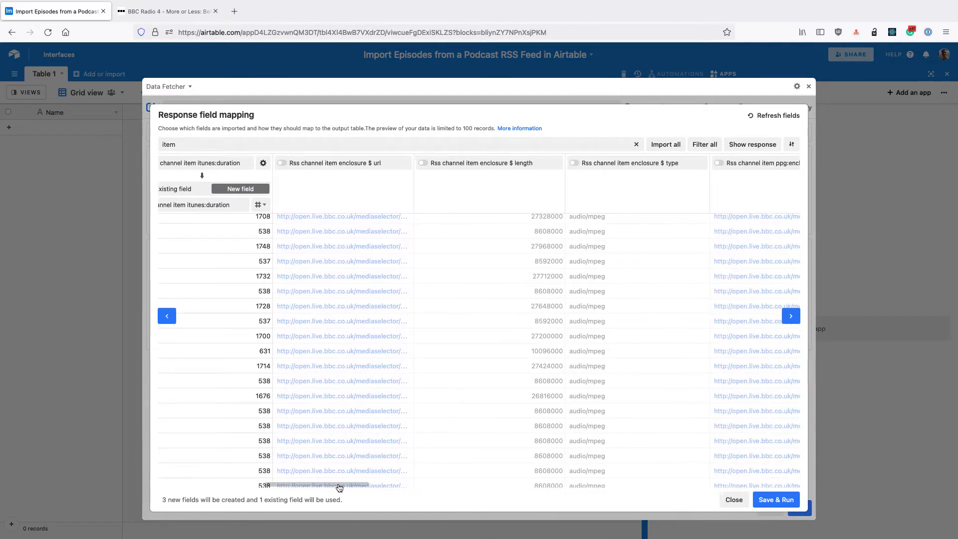
drag(357, 487, 543, 487)
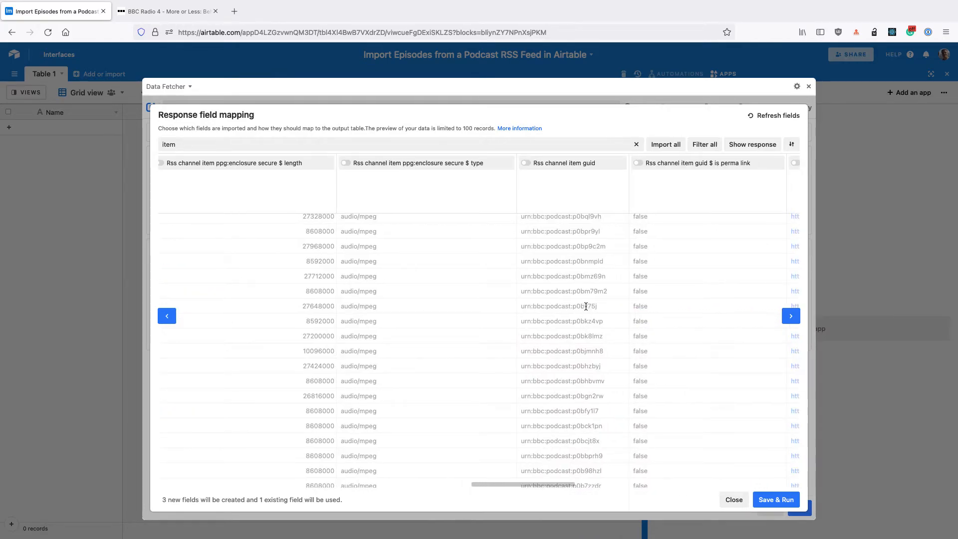
click(566, 170)
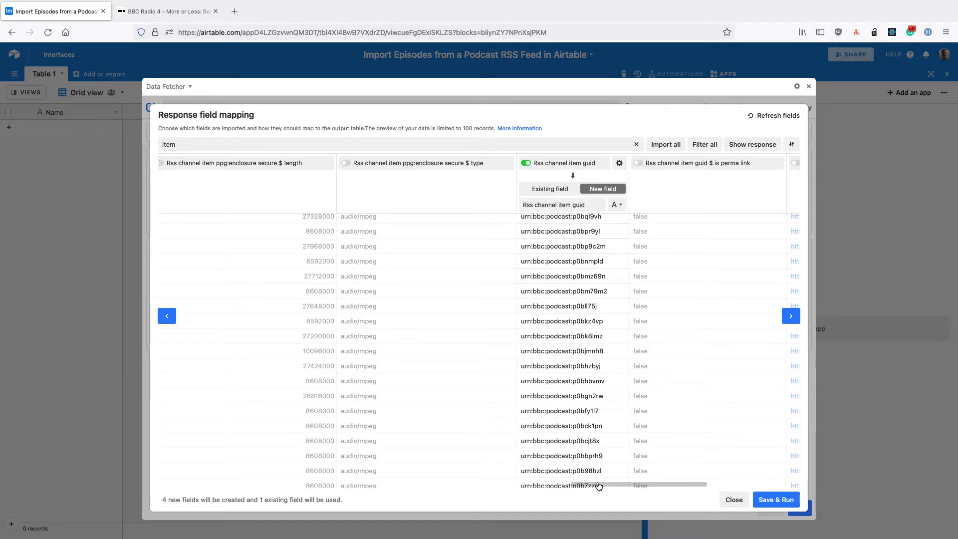
Include Rss channel item link as a new field and open the second episode's link to check its page
drag(599, 487, 627, 487)
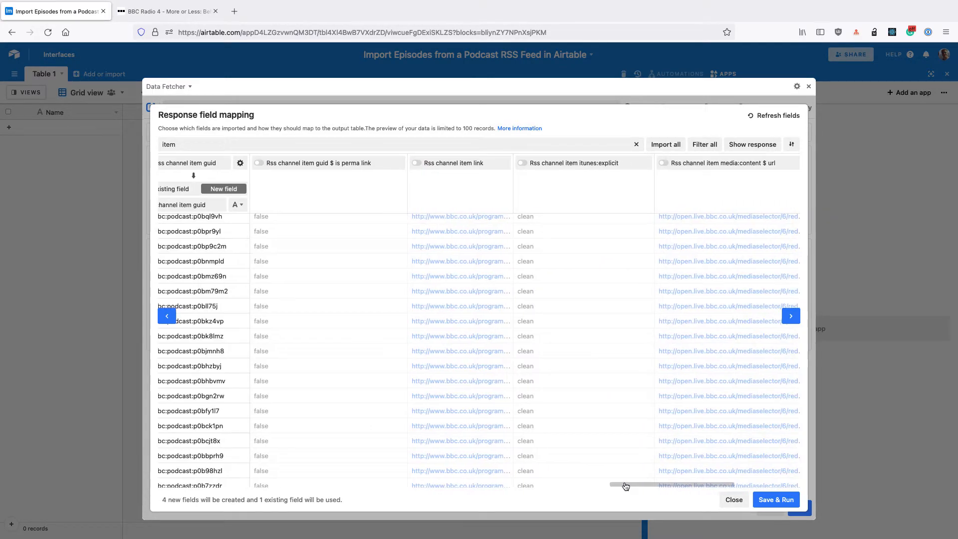
click(451, 165)
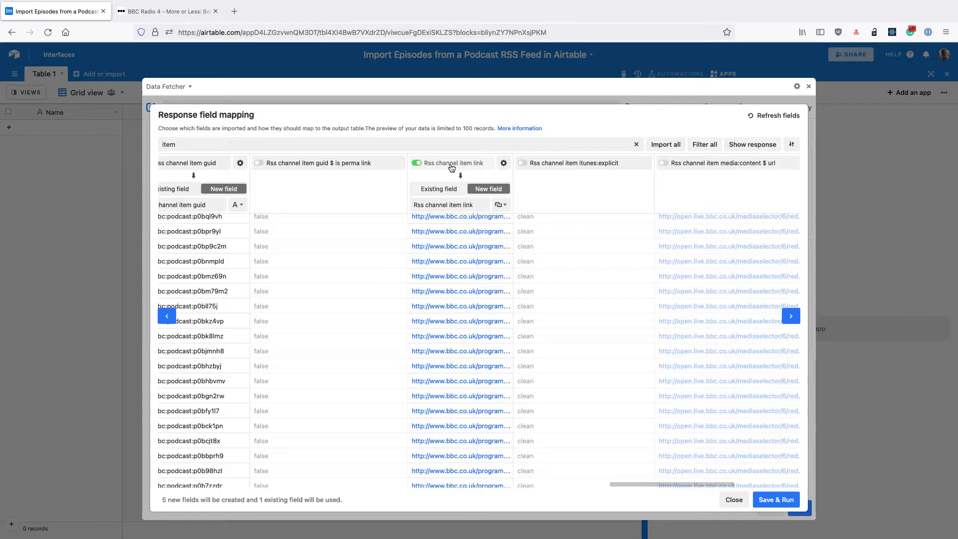
click(464, 233)
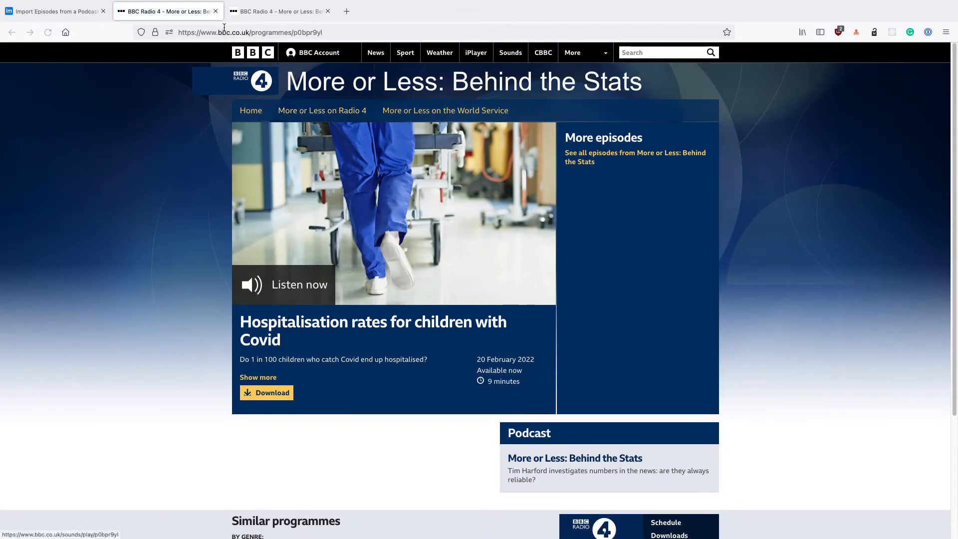
Include Rss channel item media:content $ url in the import as a new field of type Attachment, and save and run the request
middle_click(175, 13)
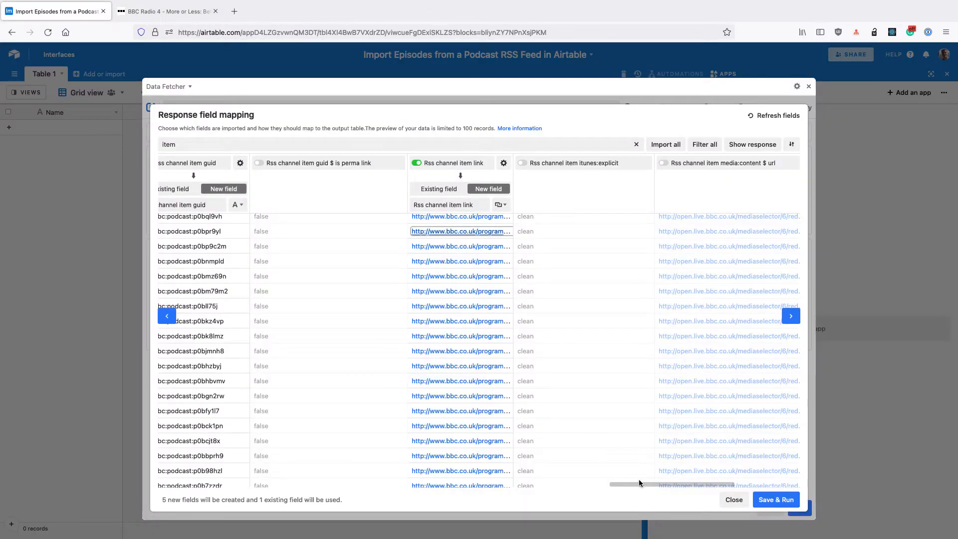
scroll(641, 484, right, 5)
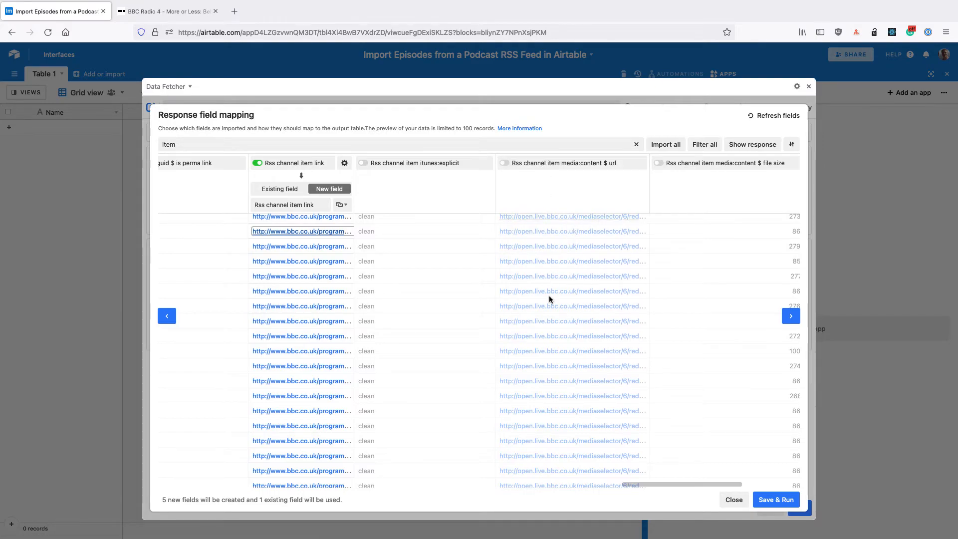
scroll(559, 248, up, 1)
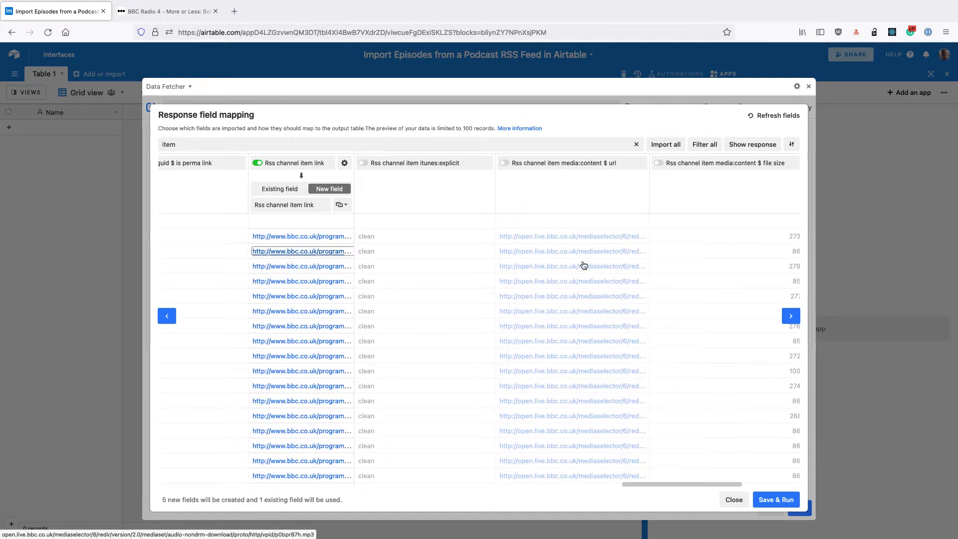
scroll(582, 264, down, 1)
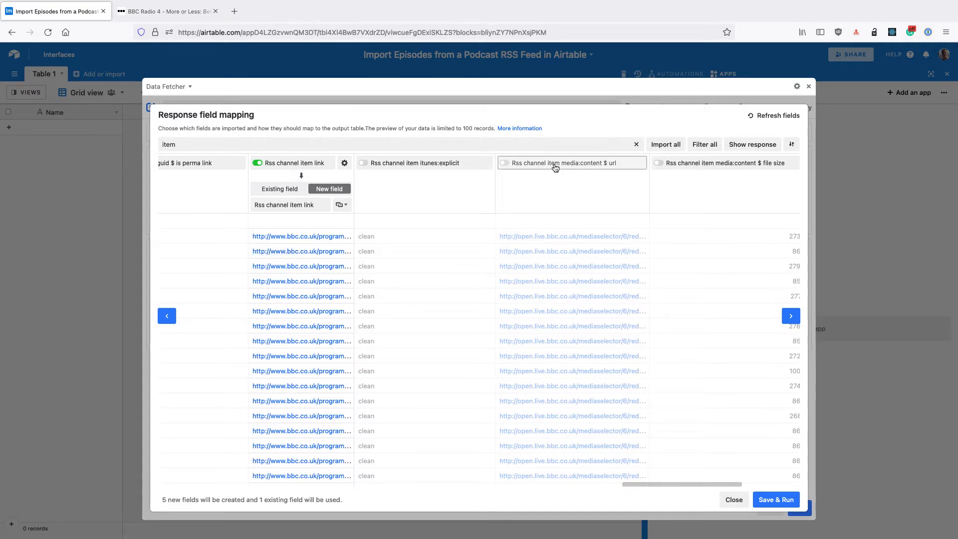
click(554, 165)
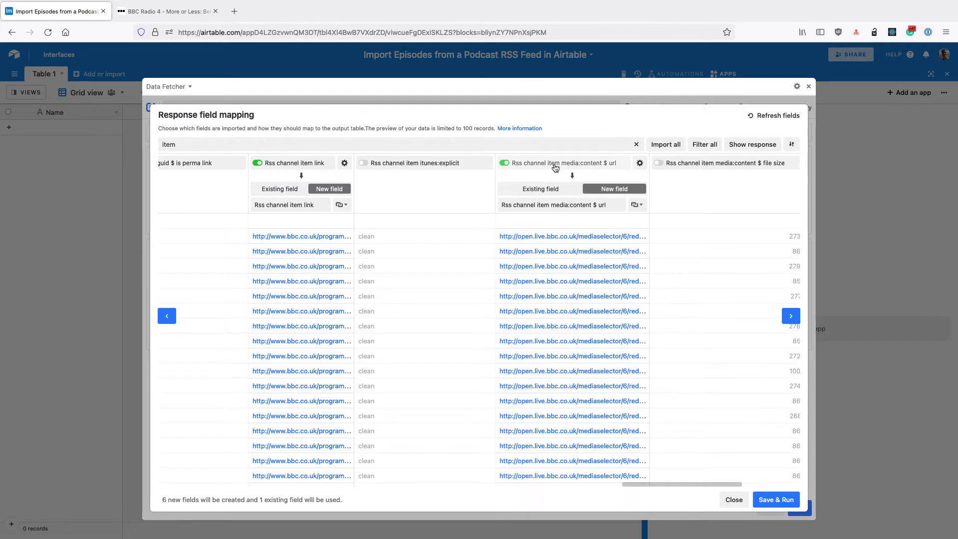
click(638, 205)
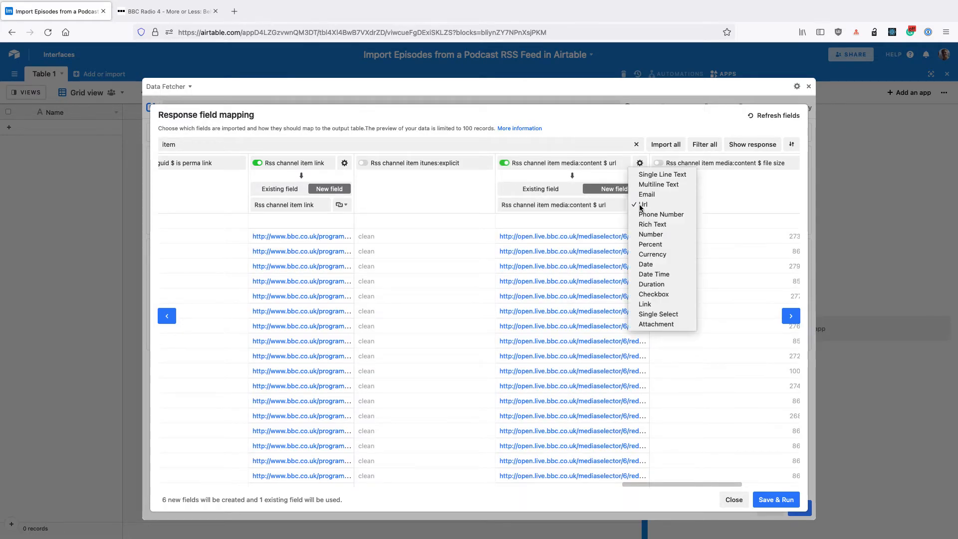
click(655, 324)
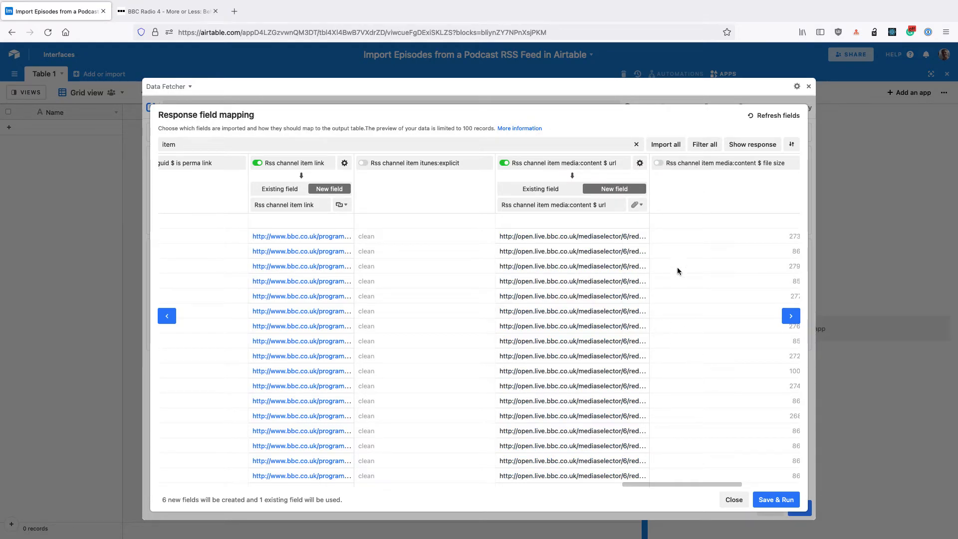
click(775, 496)
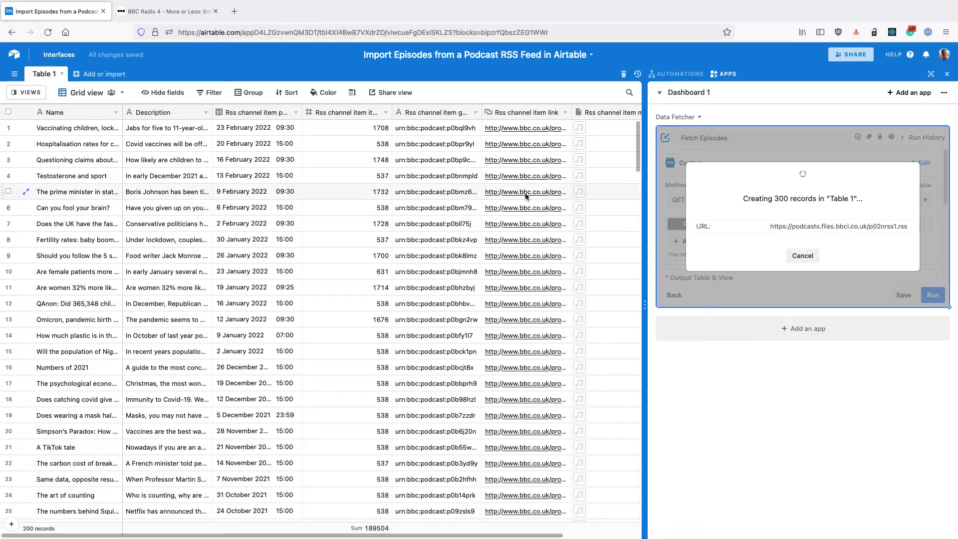
Play the audio attachment of the first imported episode in Table 1
scroll(525, 193, right, 3)
scroll(559, 137, right, 1)
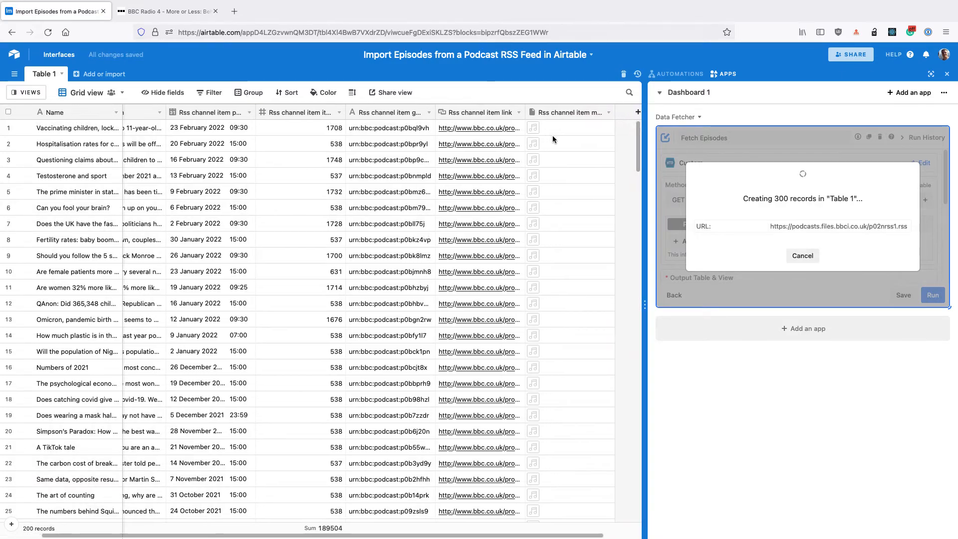
click(534, 132)
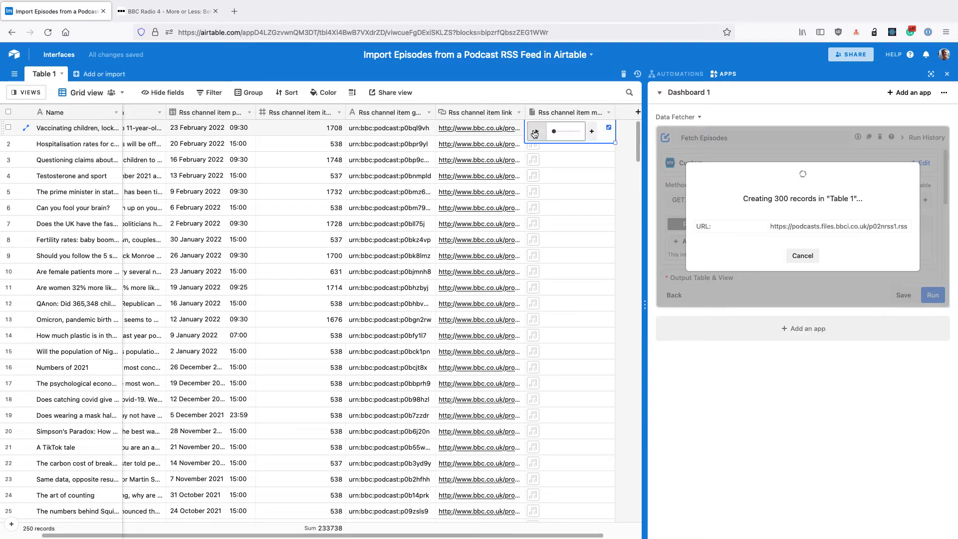
click(538, 132)
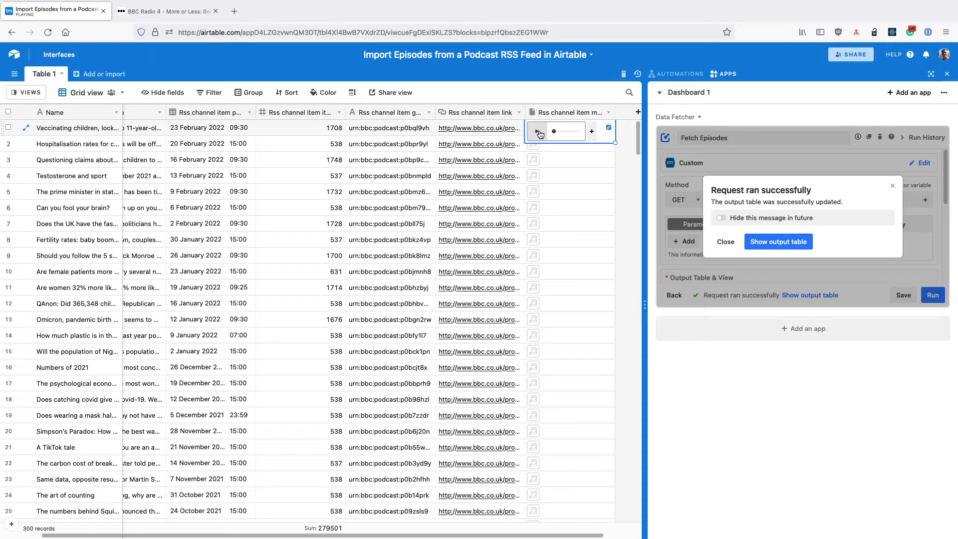
Set the Fetch Episodes request to update records based on the Rss channel item guid field and save it
click(932, 117)
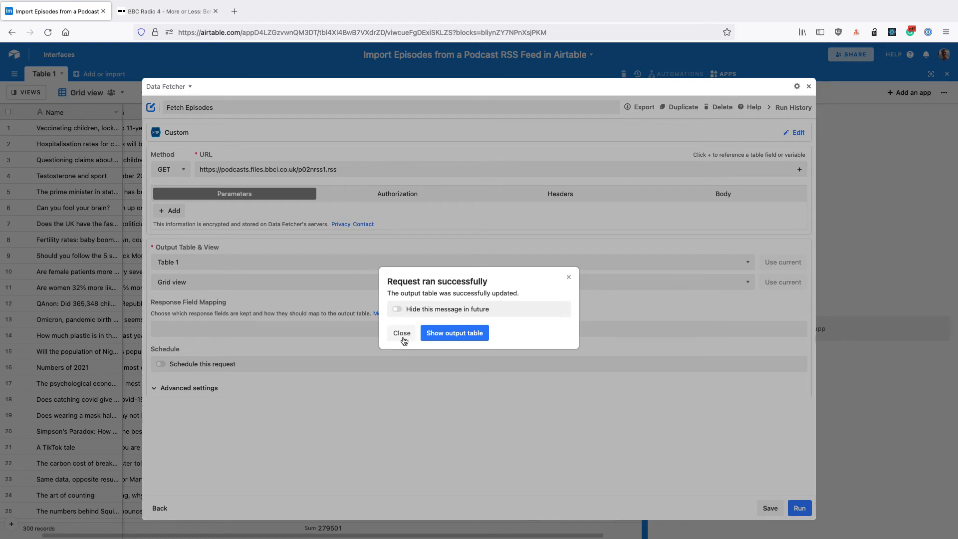
click(402, 333)
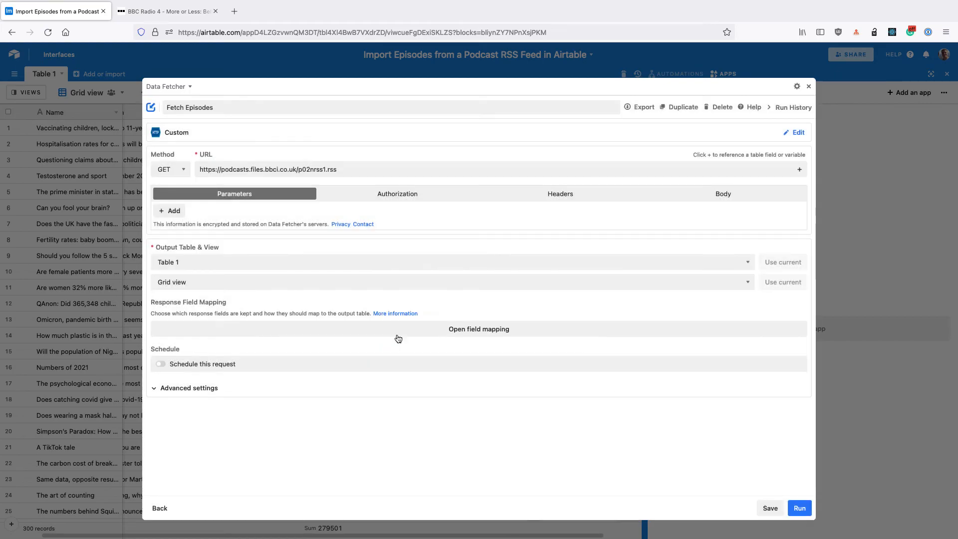
click(209, 388)
scroll(224, 274, down, 3)
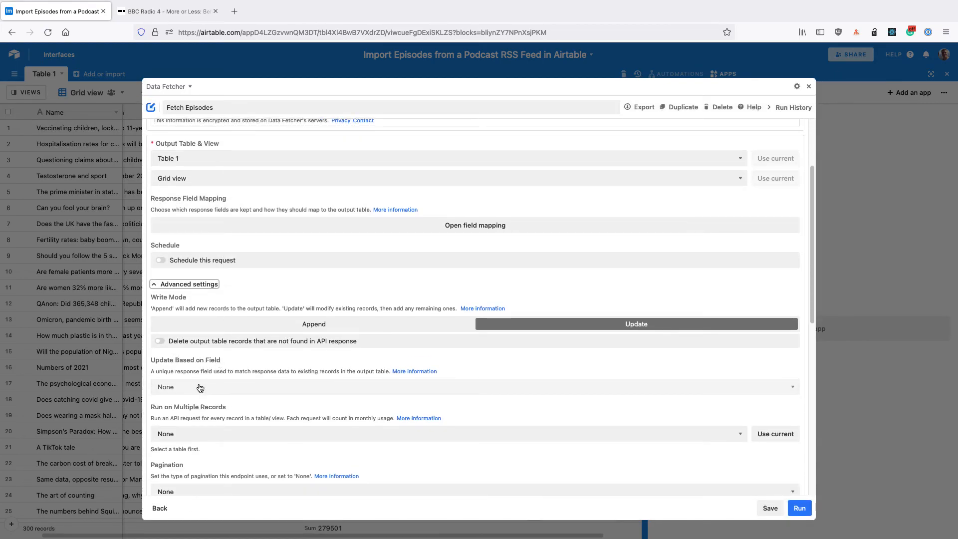
click(202, 385)
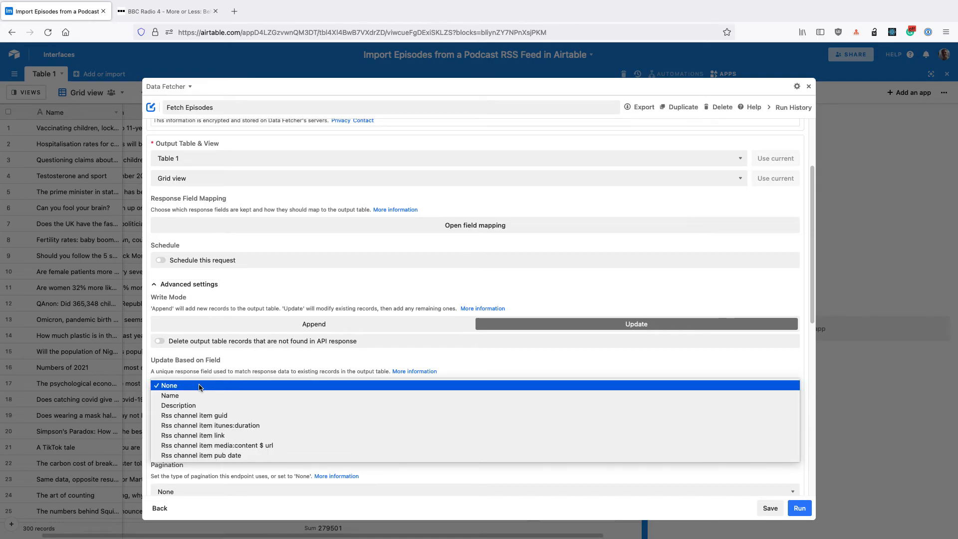
click(219, 417)
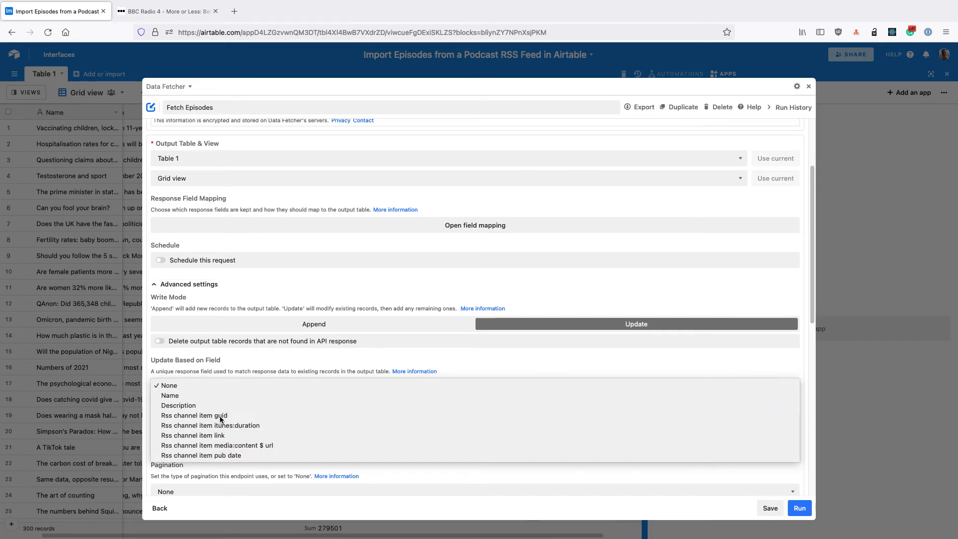
click(746, 508)
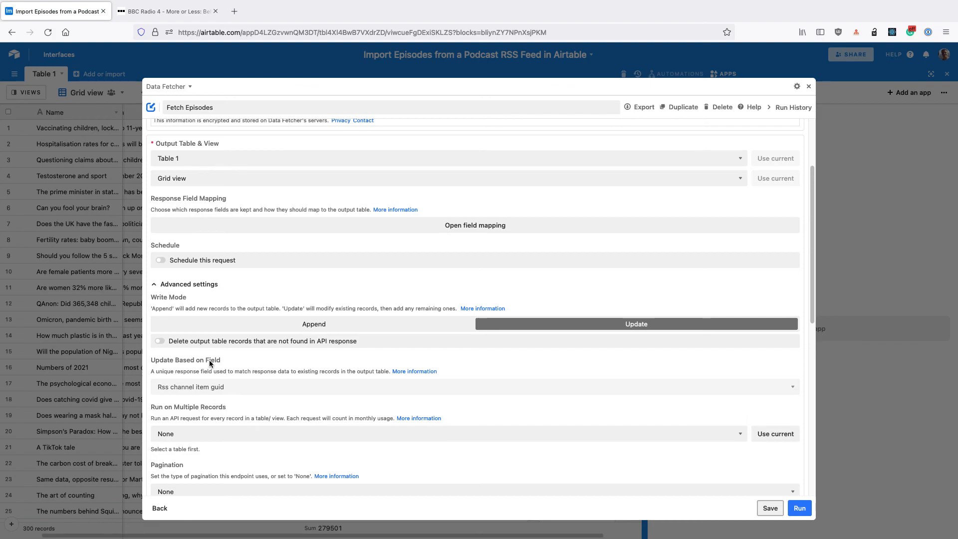
Turn on scheduling for the Fetch Episodes request
scroll(209, 363, up, 2)
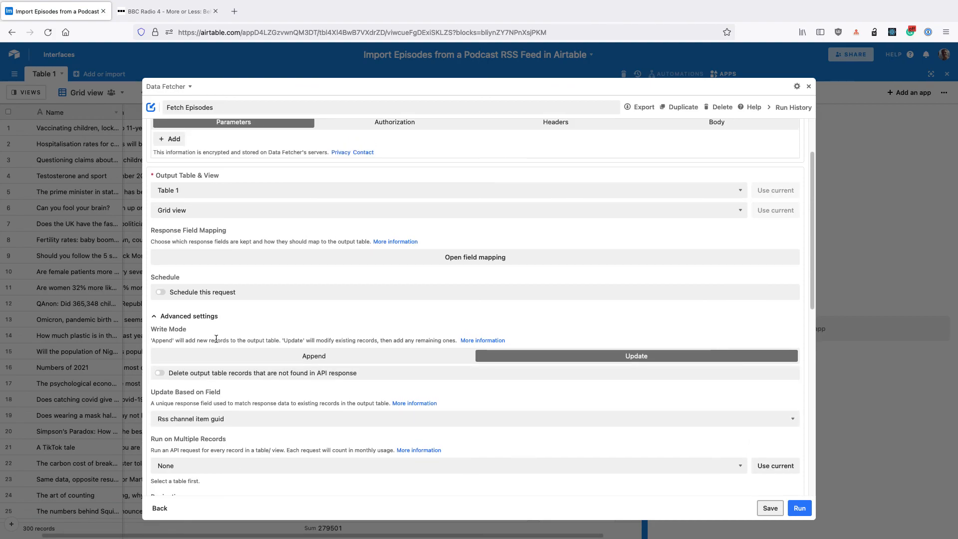
click(208, 291)
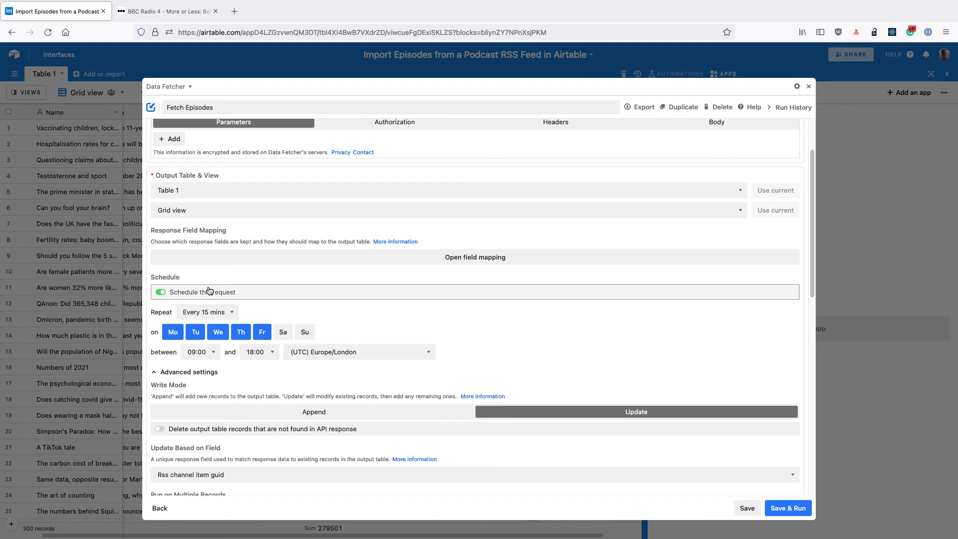